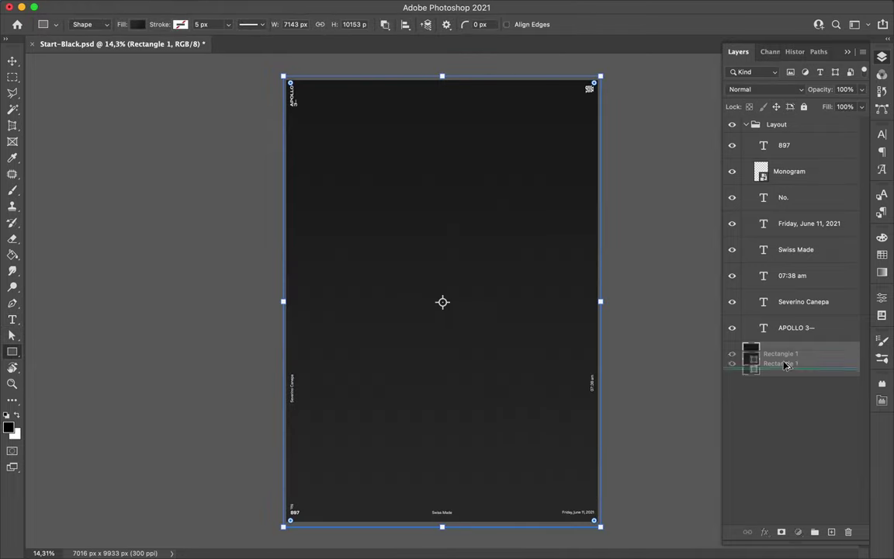
# Duplicate Rectangle 1 and draw an inner Rectangle 2 inside the poster margins.
pyautogui.moveTo(785, 365); pyautogui.dragTo(784, 372)
pyautogui.moveTo(342, 112); pyautogui.dragTo(458, 238)
pyautogui.press('v')
pyautogui.hotkey('ctrl', 't')
pyautogui.moveTo(365, 155); pyautogui.dragTo(392, 188)
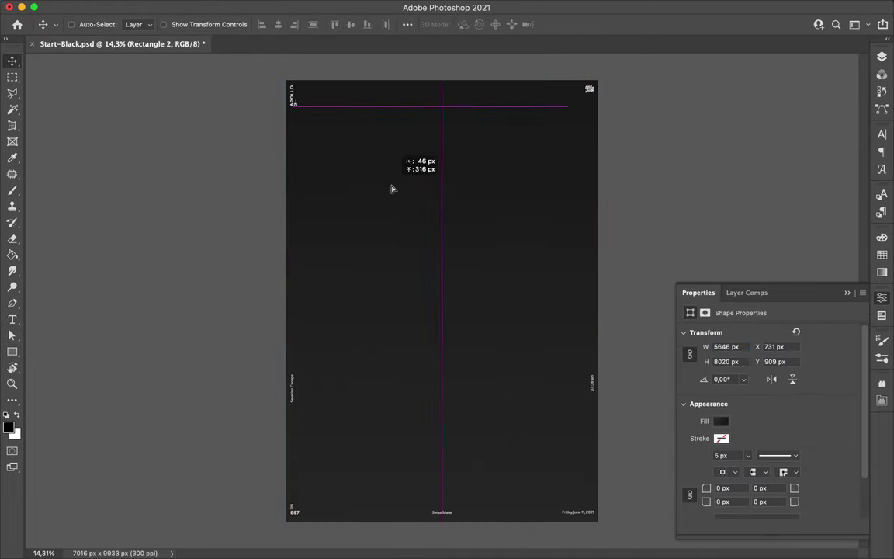
# On a new layer, fill Rectangle 2's outline with black.
pyautogui.press('F7')
pyautogui.hotkey('ctrl', 'shift', 'alt', 'n')
pyautogui.keyDown('ctrl'); pyautogui.click(751, 379); pyautogui.keyUp('ctrl')
pyautogui.press('b')
pyautogui.moveTo(454, 167); pyautogui.dragTo(480, 249)
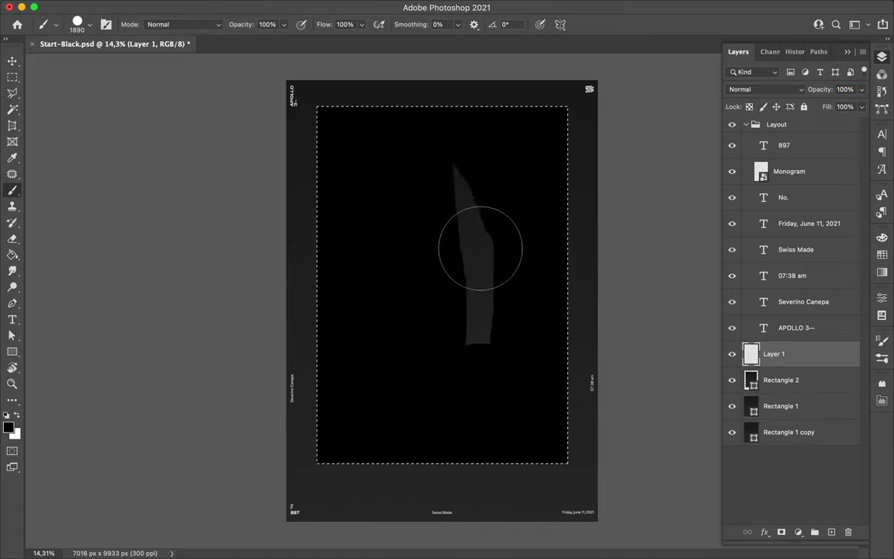
pyautogui.hotkey('alt', 'BackSpace')
pyautogui.hotkey('ctrl', 'd')
pyautogui.press('m')
# Gaussian-blur the black fill and move it below Rectangle 2 as a shadow.
pyautogui.click(301, 7)
pyautogui.click(503, 213)
pyautogui.press('Return')
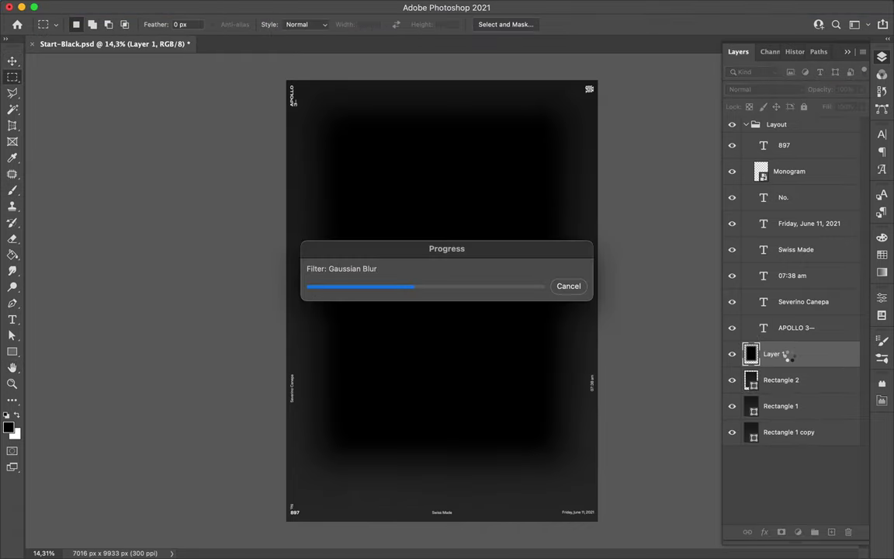
pyautogui.moveTo(785, 353); pyautogui.dragTo(783, 388)
pyautogui.keyDown('shift'); pyautogui.click(776, 354); pyautogui.keyUp('shift')
# Type a letter J left of the poster and enlarge it with Free Transform.
pyautogui.press('v')
pyautogui.press('t')
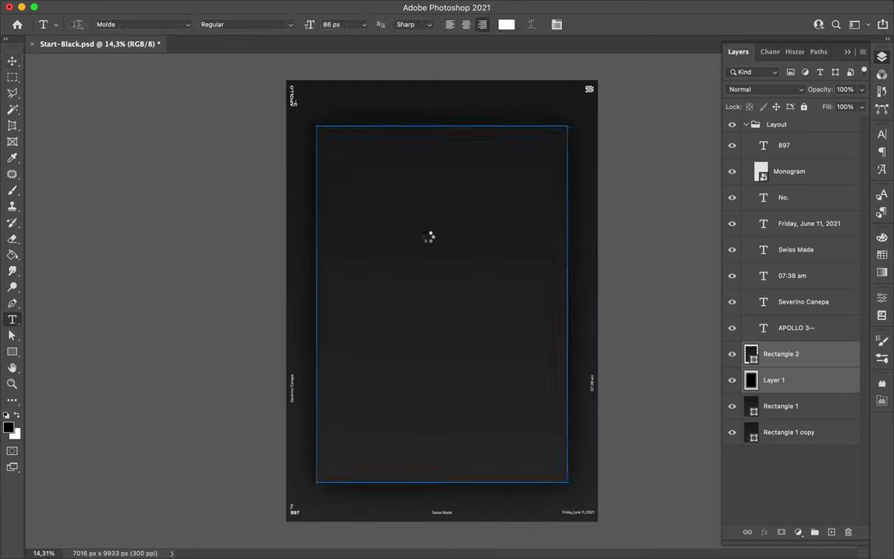
pyautogui.click(429, 235)
pyautogui.press('Escape')
pyautogui.click(267, 190)
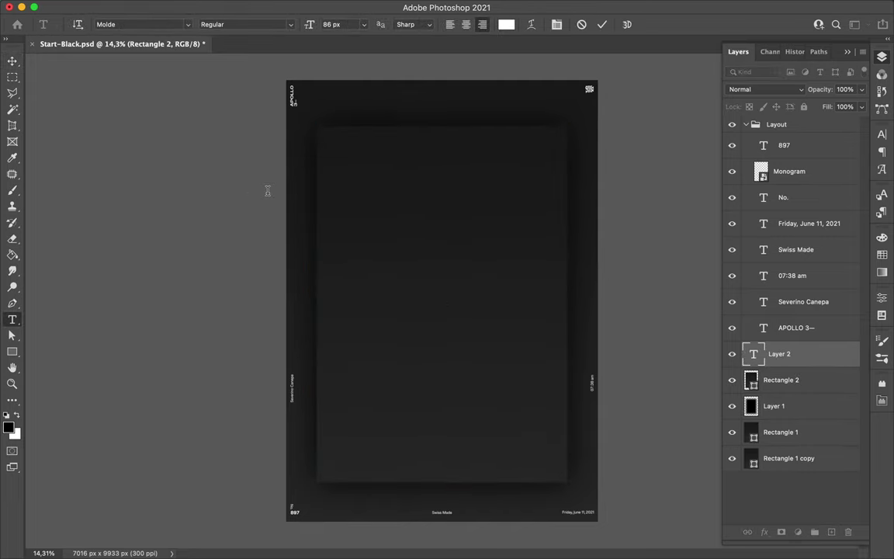
pyautogui.write('J')
pyautogui.hotkey('ctrl', 't')
pyautogui.moveTo(271, 192); pyautogui.dragTo(353, 292)
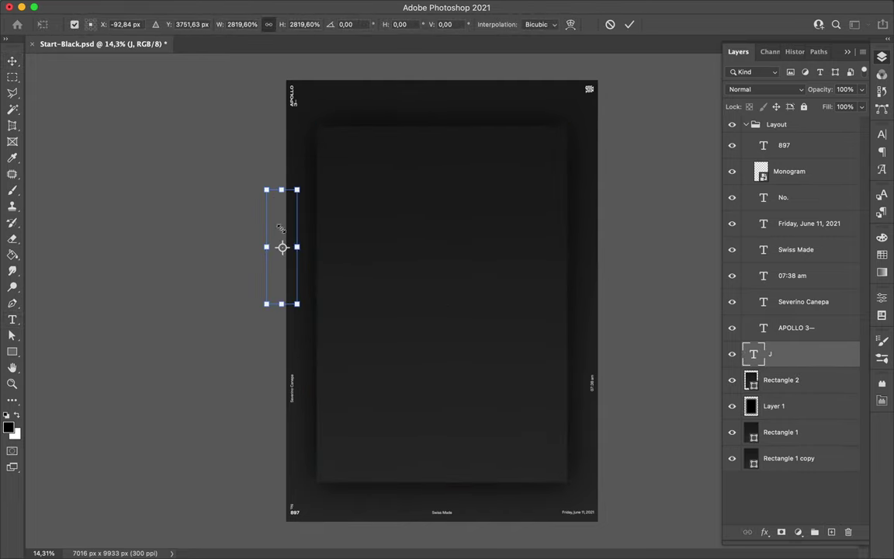
pyautogui.press('Return')
pyautogui.hotkey('ctrl', 'z')
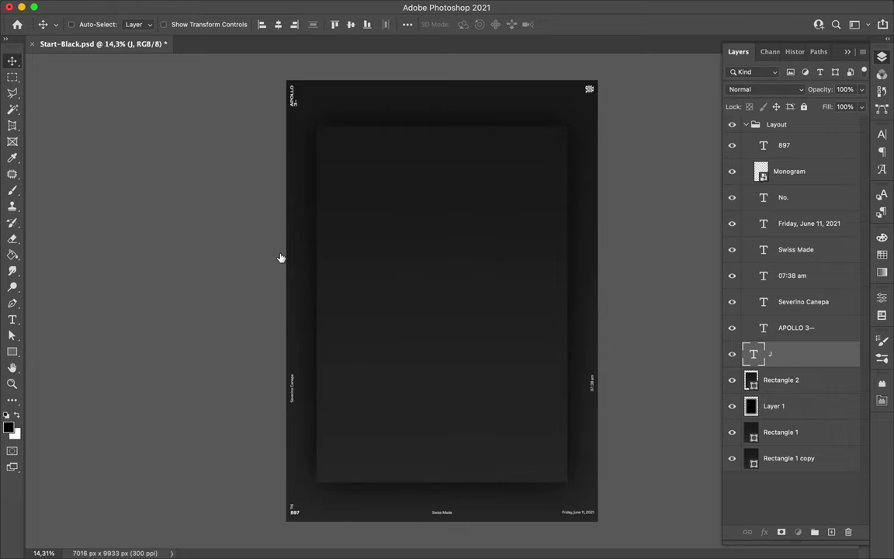
# Duplicate the J text layer, rasterize the copy and move it right.
pyautogui.click(883, 135)
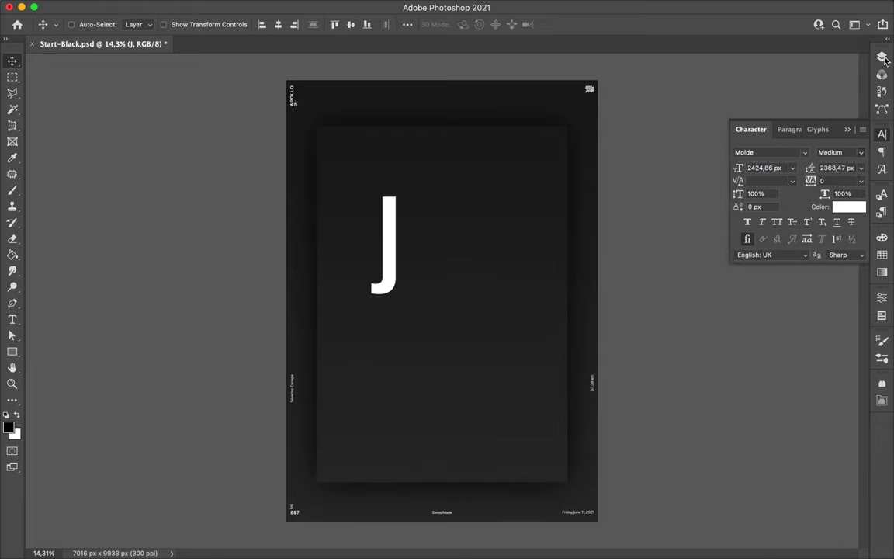
pyautogui.click(883, 58)
pyautogui.hotkey('ctrl', 'j')
pyautogui.rightClick(792, 359)
pyautogui.click(754, 501)
pyautogui.moveTo(385, 244); pyautogui.dragTo(451, 244)
# Fill the J outline with a dark gradient and delete the rasterized J copy.
pyautogui.keyDown('ctrl'); pyautogui.click(750, 380); pyautogui.keyUp('ctrl')
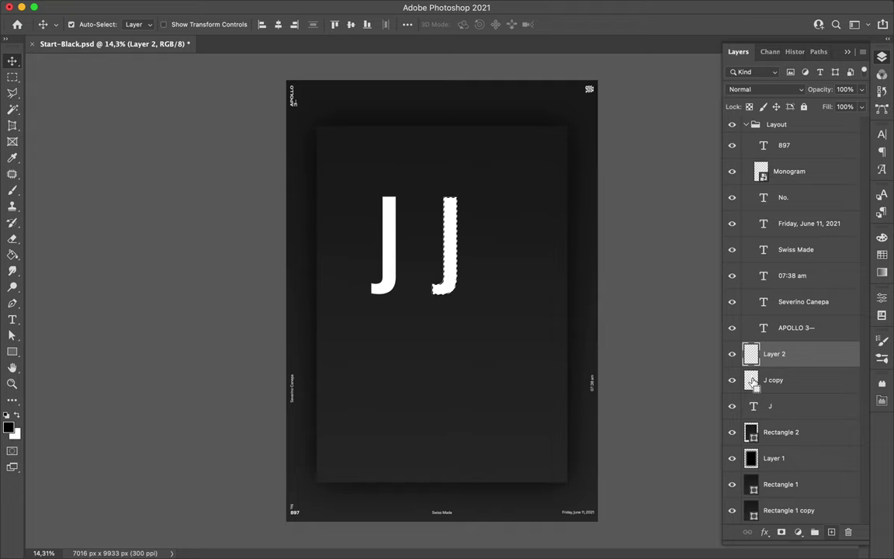
pyautogui.press('b')
pyautogui.press('g')
pyautogui.hotkey('shift', 'g')
pyautogui.click(89, 24)
pyautogui.click(776, 45)
pyautogui.moveTo(445, 198)
pyautogui.mouseDown()
pyautogui.moveTo(452, 295)
pyautogui.moveTo(446, 233)
pyautogui.mouseUp()
pyautogui.hotkey('ctrl', 'd')
pyautogui.press('m')
pyautogui.click(769, 379)
pyautogui.press('Delete')
# Fill a black J on a new layer, blur it, and move the shadow upper left.
pyautogui.click(832, 533)
pyautogui.press('b')
pyautogui.hotkey('ctrl', 'd')
pyautogui.press('m')
pyautogui.click(295, 8)
pyautogui.hotkey('ctrl', 'z')
pyautogui.hotkey('ctrl', 'alt', 'f')
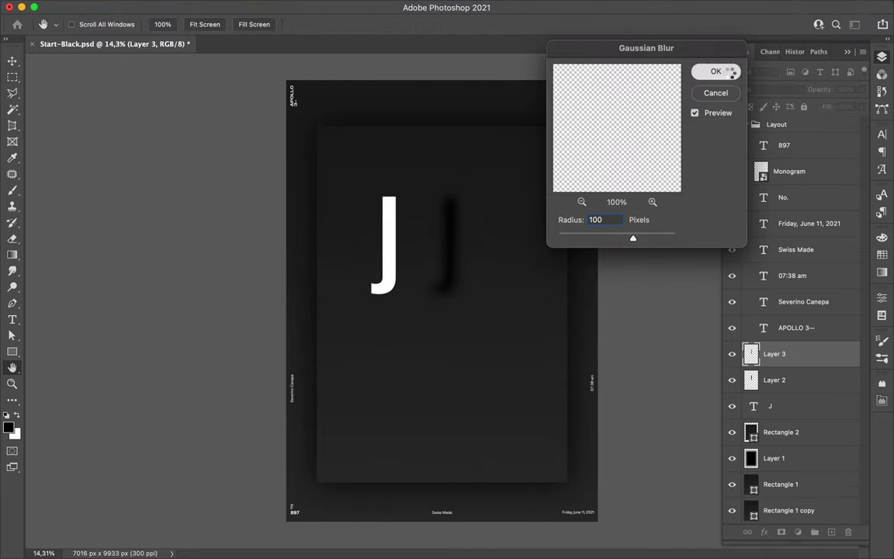
pyautogui.keyDown('shift'); pyautogui.click(802, 379); pyautogui.keyUp('shift')
pyautogui.press('v')
pyautogui.moveTo(446, 241); pyautogui.dragTo(314, 198)
# Change the letter to A, then duplicate and rasterize the A layer.
pyautogui.press('t')
pyautogui.click(397, 256)
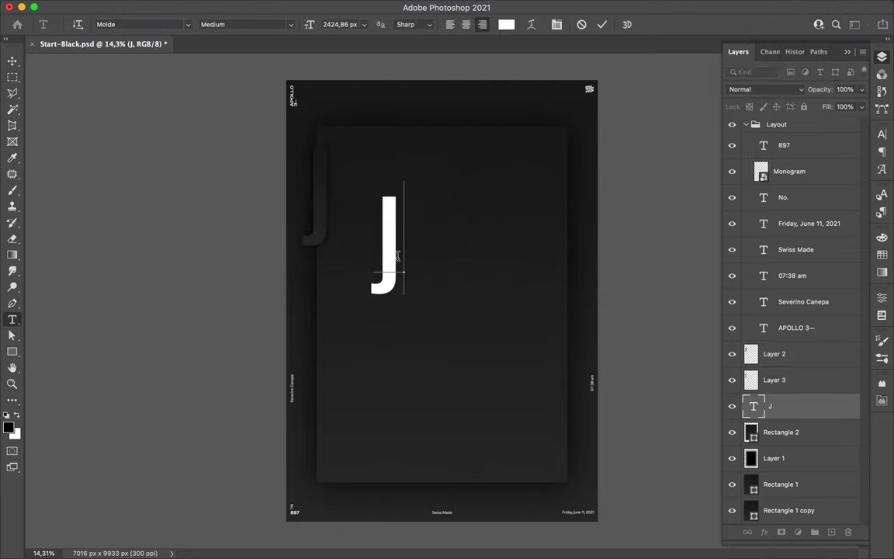
pyautogui.write('A')
pyautogui.hotkey('ctrl', 'Return')
pyautogui.press('v')
pyautogui.moveTo(392, 256); pyautogui.dragTo(435, 284)
pyautogui.hotkey('ctrl', 'j')
pyautogui.rightClick(738, 460)
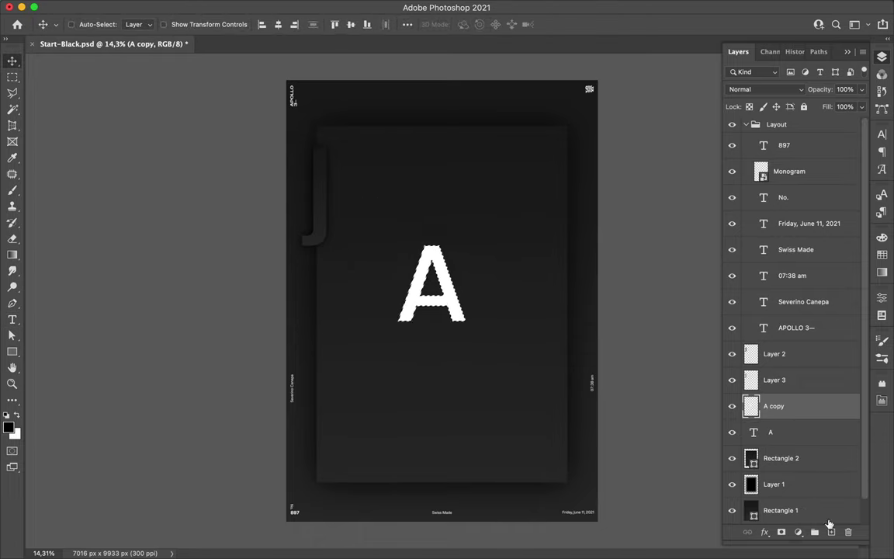
# Fill the A outline with a dark gradient on a new layer.
pyautogui.click(830, 530)
pyautogui.press('g')
pyautogui.moveTo(432, 245); pyautogui.dragTo(437, 324)
pyautogui.press('v')
# Add a Gaussian-blurred black A shadow, then type M and move its layer lower.
pyautogui.click(773, 405)
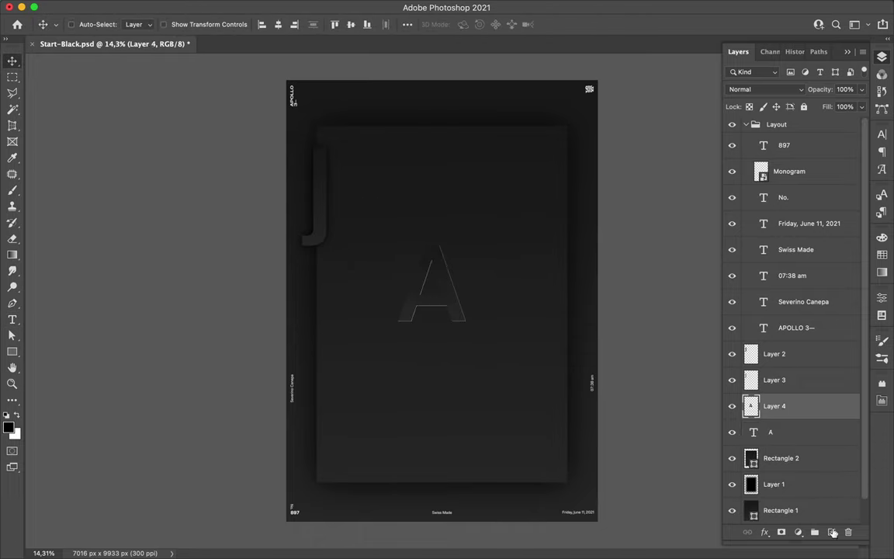
pyautogui.click(830, 531)
pyautogui.press('b')
pyautogui.hotkey('alt', 'BackSpace')
pyautogui.press('m')
pyautogui.click(290, 7)
pyautogui.moveTo(299, 189)
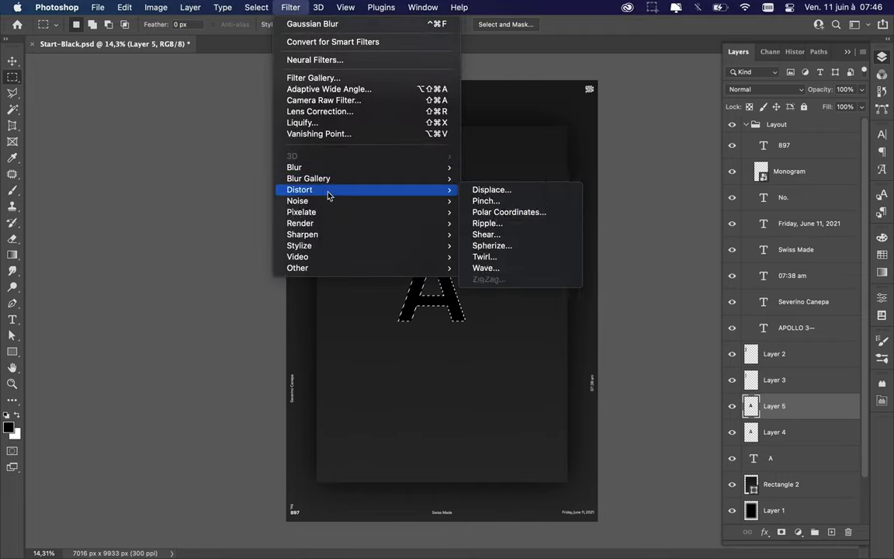
pyautogui.click(313, 24)
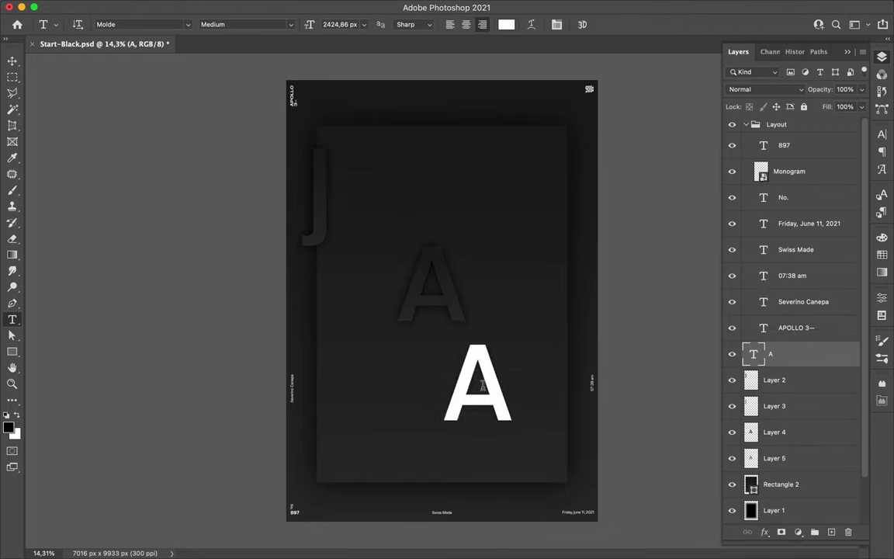
pyautogui.write('M')
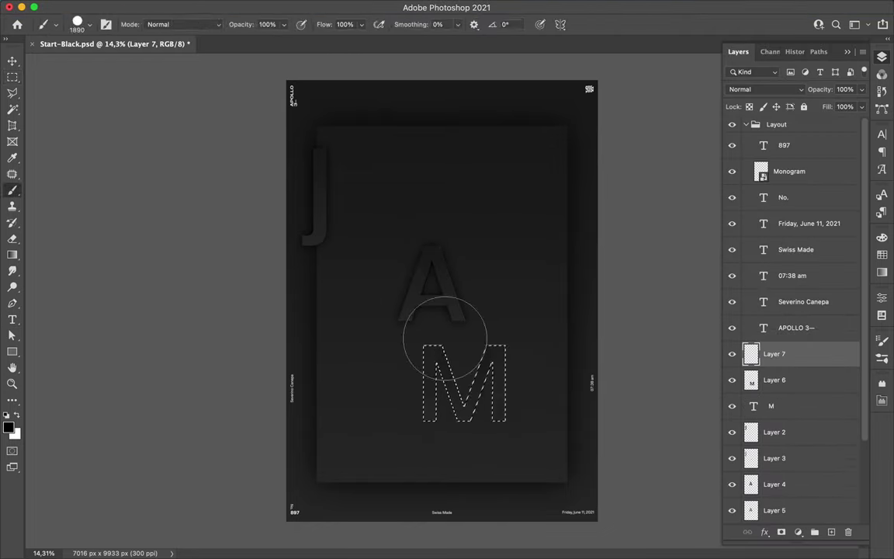
pyautogui.moveTo(791, 406); pyautogui.dragTo(791, 485)
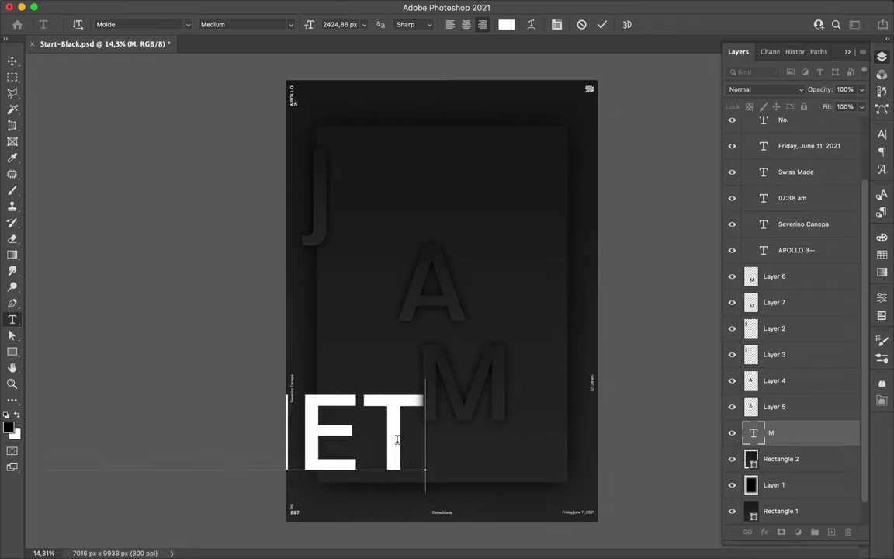
# Link the A layers, spread the A and M apart, and move the J lower.
pyautogui.rightClick(786, 406)
pyautogui.click(688, 267)
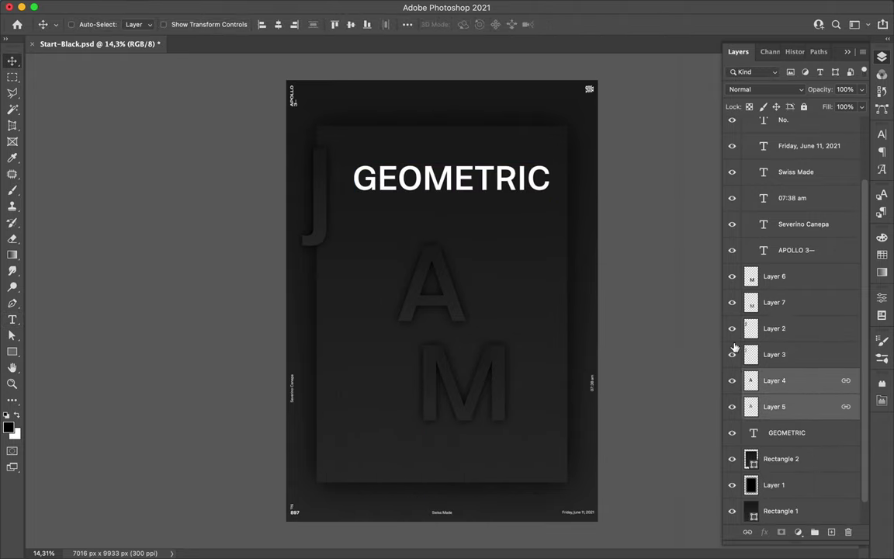
pyautogui.click(71, 24)
pyautogui.click(457, 308)
pyautogui.moveTo(434, 276); pyautogui.dragTo(578, 289)
pyautogui.moveTo(314, 197); pyautogui.dragTo(319, 295)
# Fill the GEOMETRIC outline with a dark gradient on Layer 8 and hide the white text.
pyautogui.click(512, 180)
pyautogui.hotkey('ctrl', 'shift', 'n')
pyautogui.keyDown('ctrl'); pyautogui.click(752, 458); pyautogui.keyUp('ctrl')
pyautogui.click(732, 459)
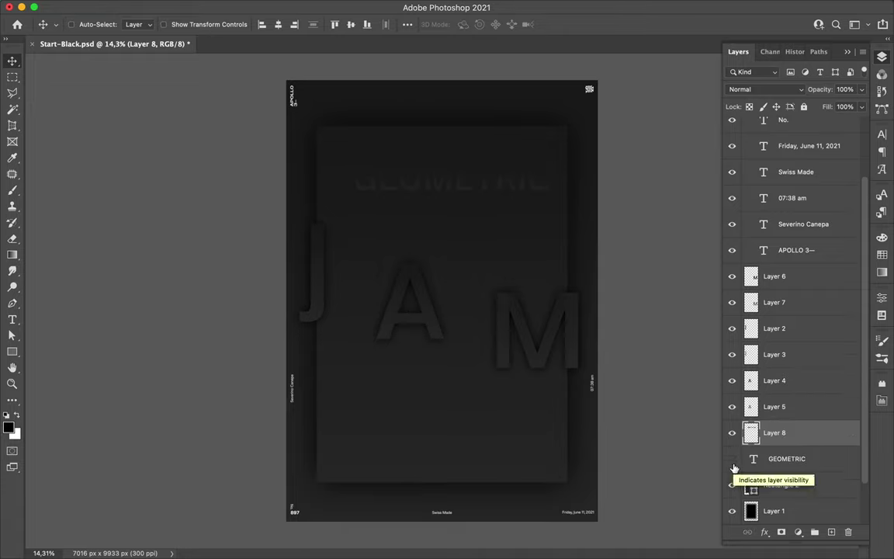
# Add a blurred black title shadow, merge it into Layer 8, and nudge it right.
pyautogui.hotkey('ctrl', 'shift', 'n')
pyautogui.hotkey('alt', 'BackSpace')
pyautogui.hotkey('ctrl', 'alt', 'f')
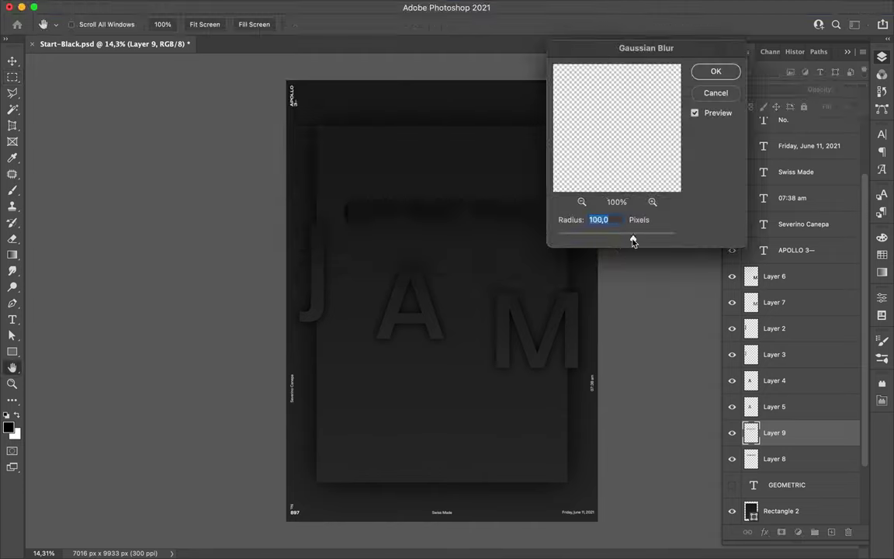
pyautogui.click(713, 78)
pyautogui.moveTo(799, 439); pyautogui.dragTo(799, 470)
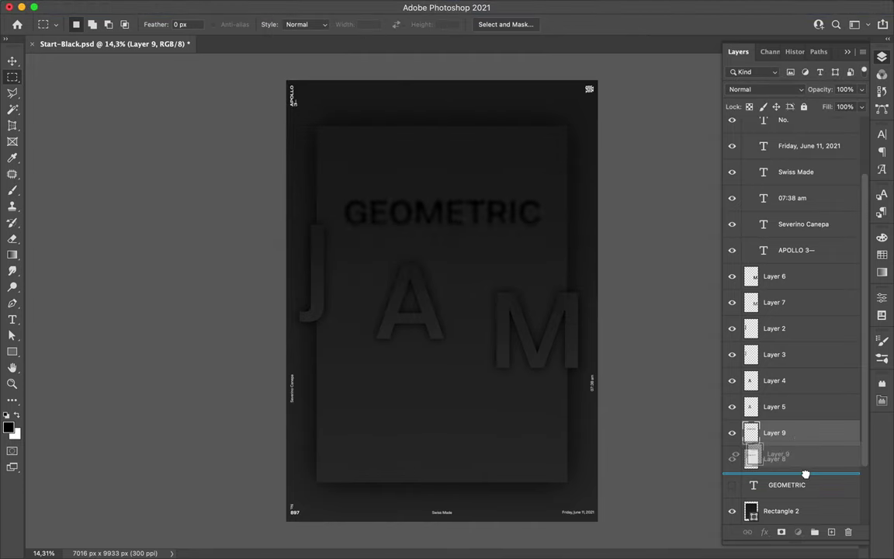
pyautogui.keyDown('shift'); pyautogui.click(798, 437); pyautogui.keyUp('shift')
pyautogui.hotkey('ctrl', 'e')
pyautogui.press('v')
pyautogui.moveTo(473, 233); pyautogui.dragTo(495, 249)
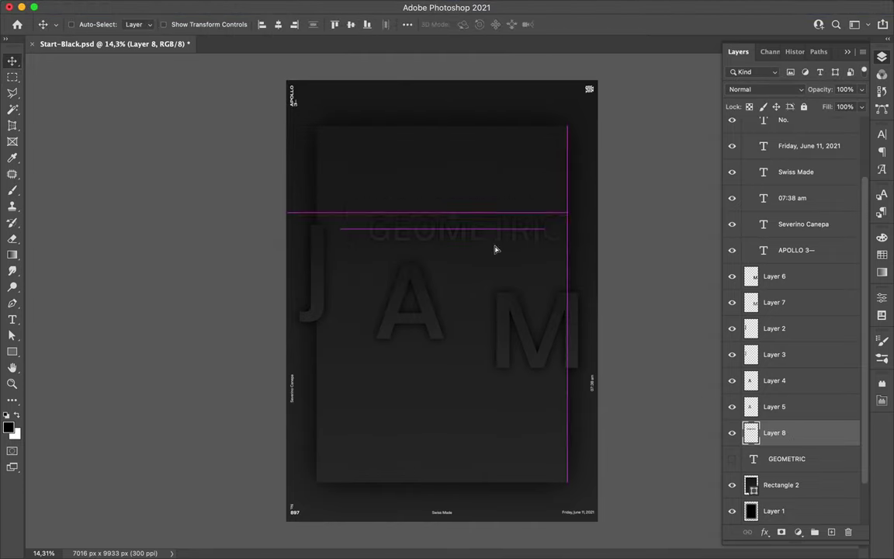
pyautogui.hotkey('shift', 'u')
# Draw a large circle at the poster's upper left with a new layer beneath it.
pyautogui.hotkey('alt', '[')
pyautogui.moveTo(336, 220); pyautogui.dragTo(425, 308)
pyautogui.press('F7')
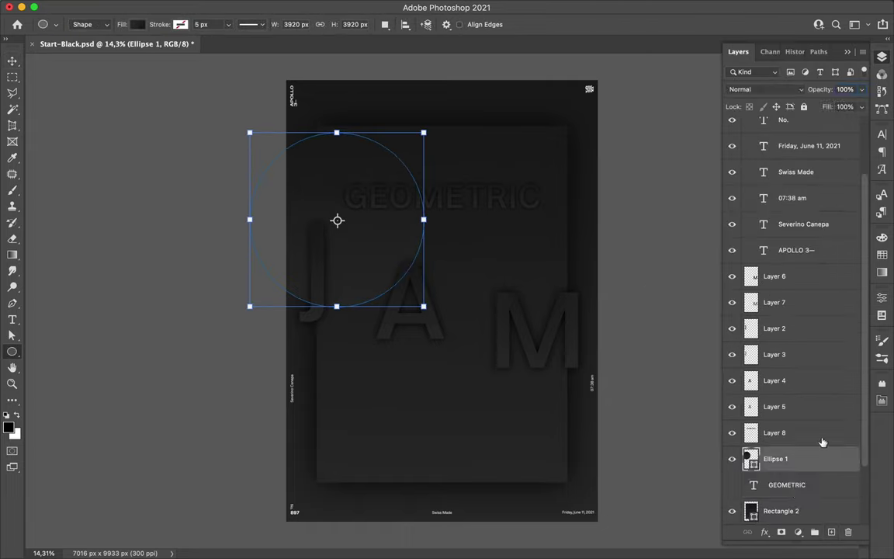
pyautogui.hotkey('ctrl', 'shift', 'alt', 'n')
# Fill the circle outline black and Gaussian-blur it (radius 341,6) into a shadow.
pyautogui.press('b')
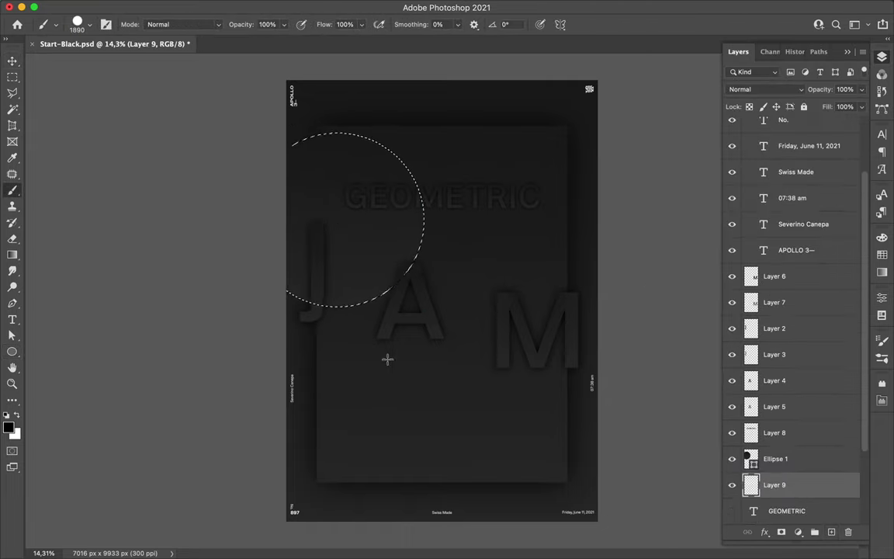
pyautogui.hotkey('alt', 'BackSpace')
pyautogui.press('m')
pyautogui.hotkey('ctrl', 'd')
pyautogui.click(317, 8)
pyautogui.click(543, 209)
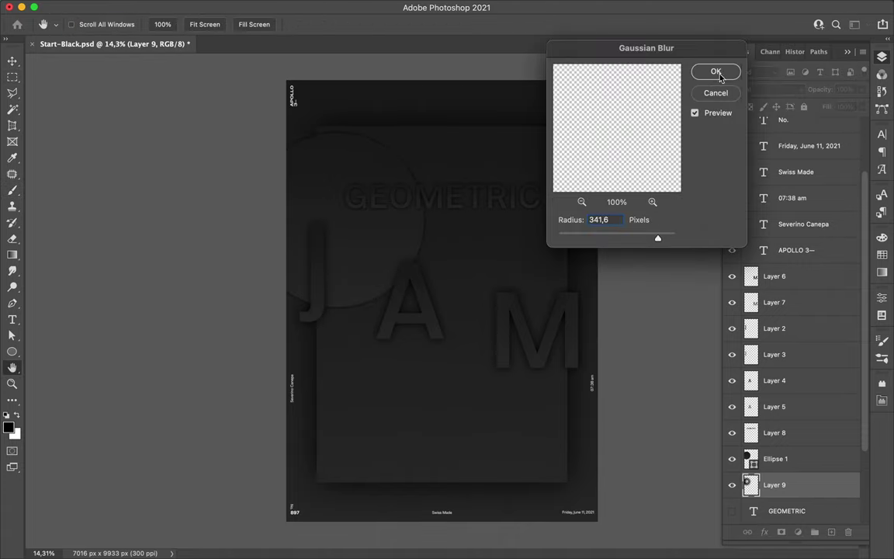
pyautogui.click(715, 72)
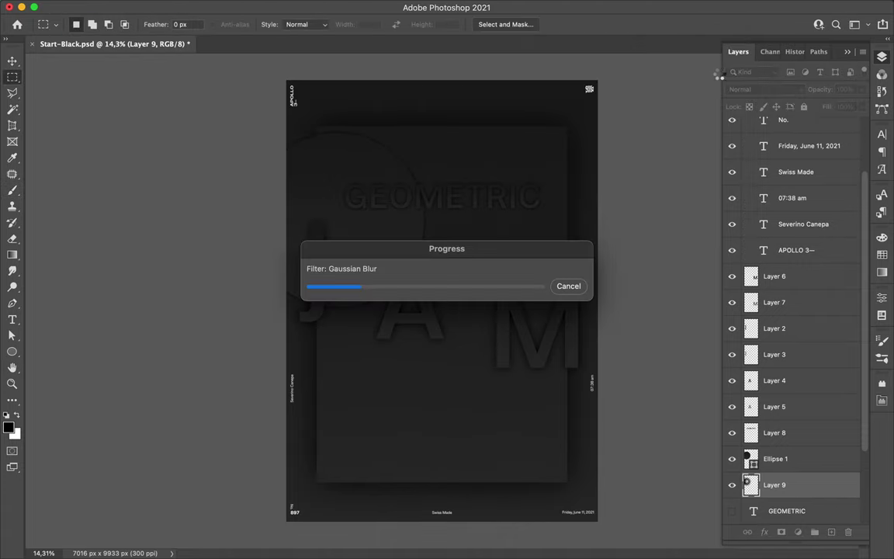
# Move Layers 4 and 5 below the circle shadow and draw a thin bar across the title.
pyautogui.press('v')
pyautogui.click(775, 380)
pyautogui.keyDown('shift'); pyautogui.click(774, 406); pyautogui.keyUp('shift')
pyautogui.moveTo(775, 405); pyautogui.dragTo(780, 500)
pyautogui.press('u')
pyautogui.moveTo(406, 182)
pyautogui.mouseDown()
pyautogui.moveTo(549, 196)
pyautogui.moveTo(470, 182)
pyautogui.mouseUp()
# Set the bar's fill colour to yellow #f6ff00.
pyautogui.press('v')
pyautogui.press('u')
pyautogui.click(136, 24)
pyautogui.click(262, 49)
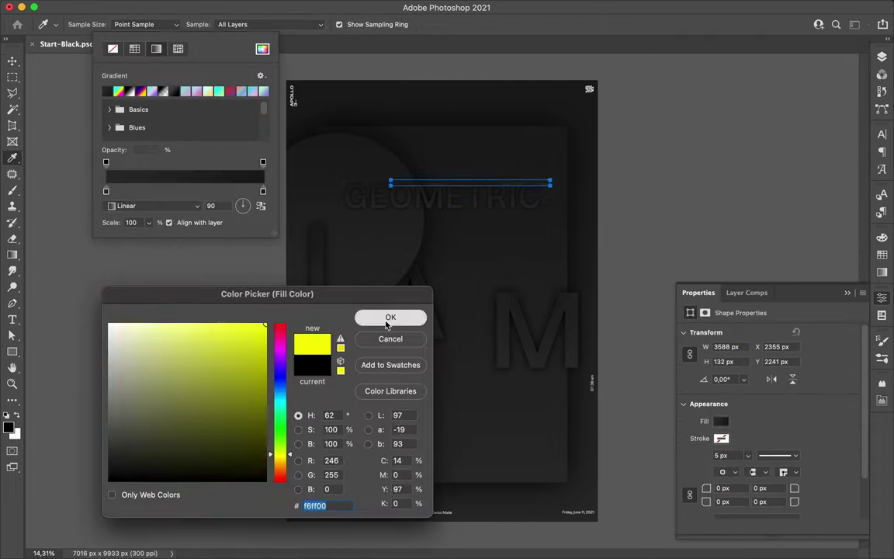
pyautogui.click(390, 317)
pyautogui.doubleClick(105, 190)
pyautogui.click(765, 326)
pyautogui.click(391, 318)
pyautogui.click(184, 24)
# Duplicate Ellipse 1 and Layer 9 slightly lower, placing the copies above Rectangle 2.
pyautogui.press('v')
pyautogui.press('F7')
pyautogui.click(781, 459)
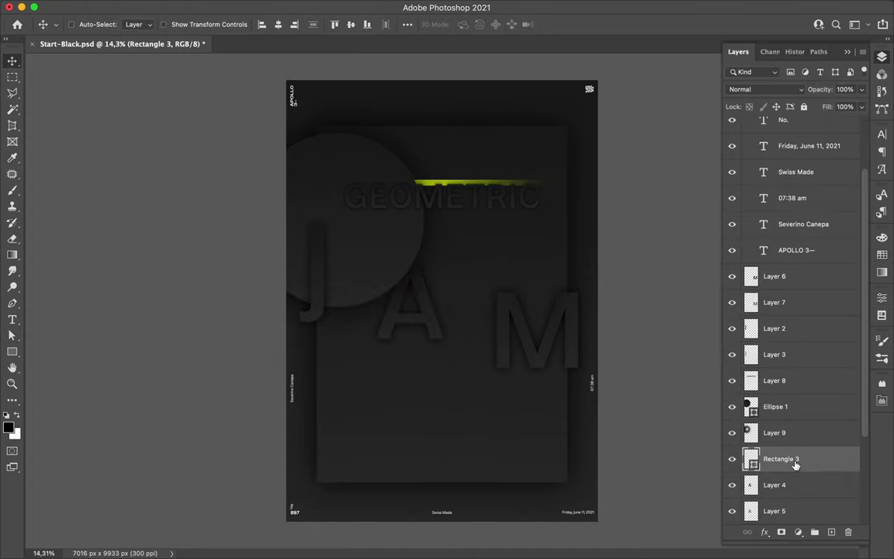
pyautogui.moveTo(419, 285); pyautogui.dragTo(423, 296)
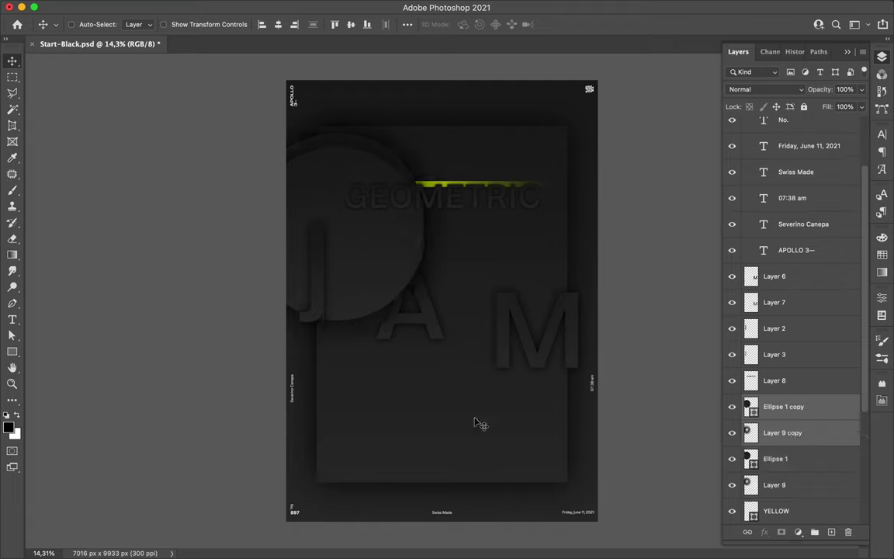
pyautogui.scroll(-3, 794, 261)
pyautogui.moveTo(794, 262); pyautogui.dragTo(794, 448)
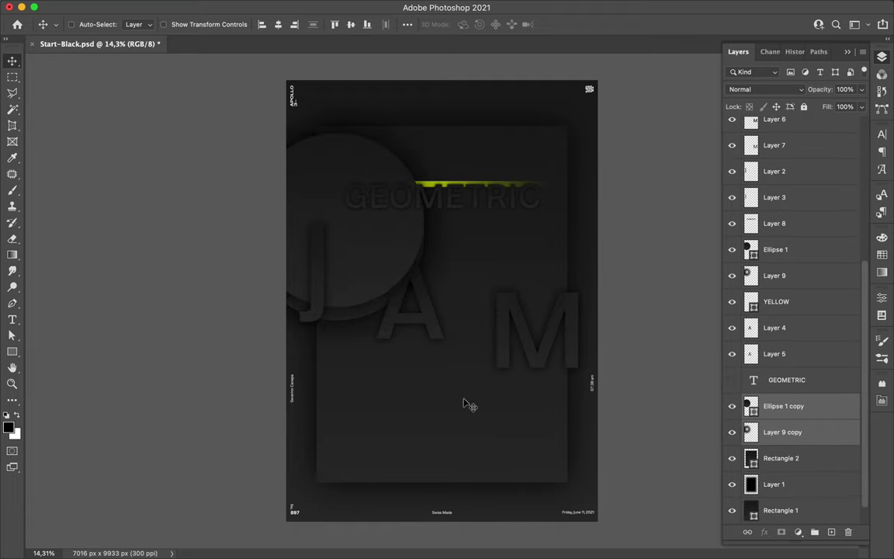
# Draw a large Ellipse 2 circle in the lower poster, near the stack top.
pyautogui.press('u')
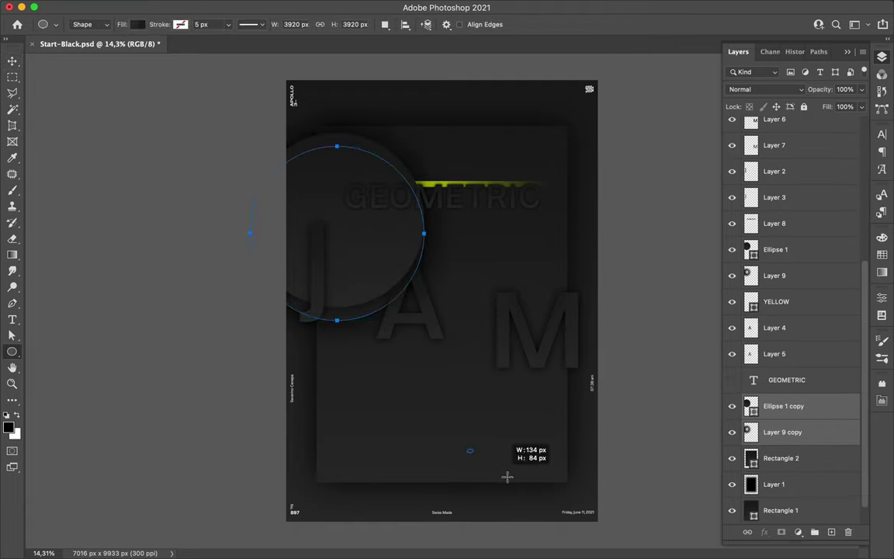
pyautogui.moveTo(507, 476); pyautogui.dragTo(576, 557)
pyautogui.press('v')
pyautogui.moveTo(784, 406)
pyautogui.mouseDown()
pyautogui.moveTo(794, 233)
pyautogui.moveTo(778, 155)
pyautogui.mouseUp()
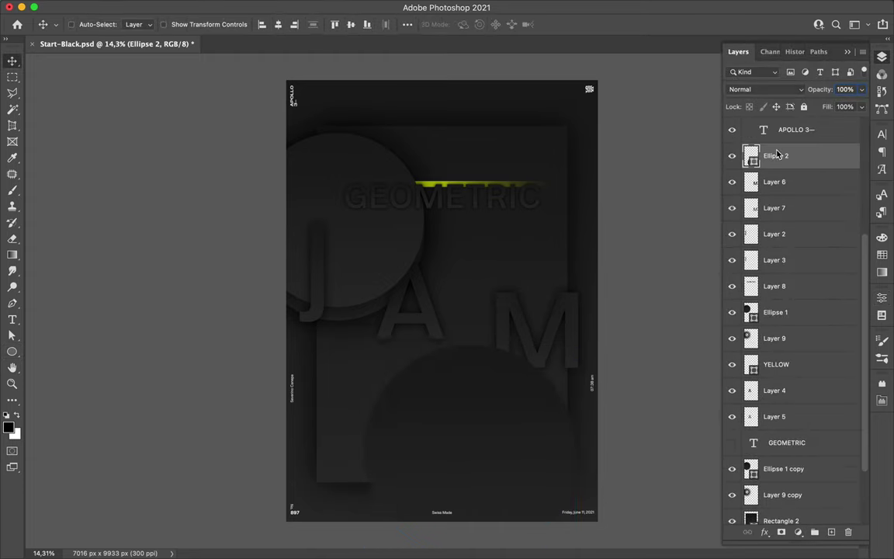
pyautogui.moveTo(470, 448); pyautogui.dragTo(446, 429)
# Fill the circle outline black on new Layer 10 and Gaussian-blur it.
pyautogui.keyDown('ctrl'); pyautogui.click(751, 156); pyautogui.keyUp('ctrl')
pyautogui.moveTo(776, 155); pyautogui.dragTo(788, 194)
pyautogui.press('b')
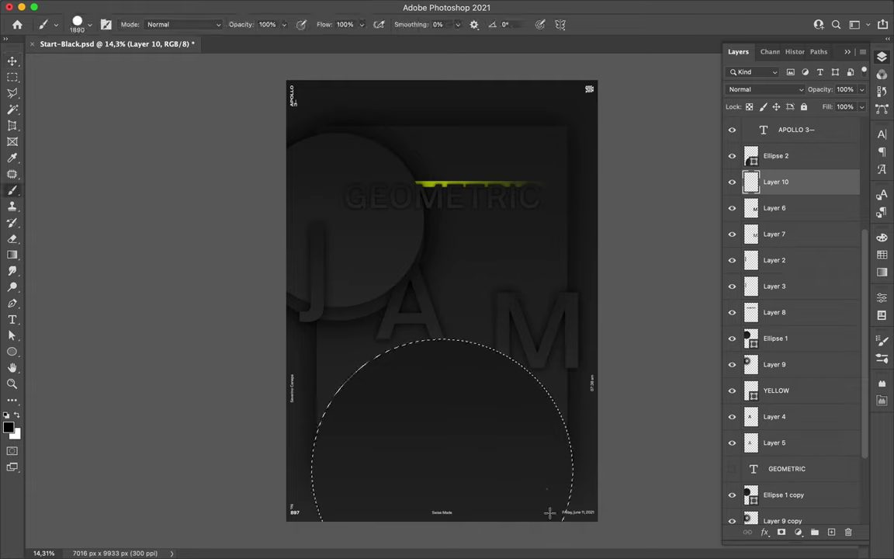
pyautogui.hotkey('alt', 'BackSpace')
pyautogui.press('m')
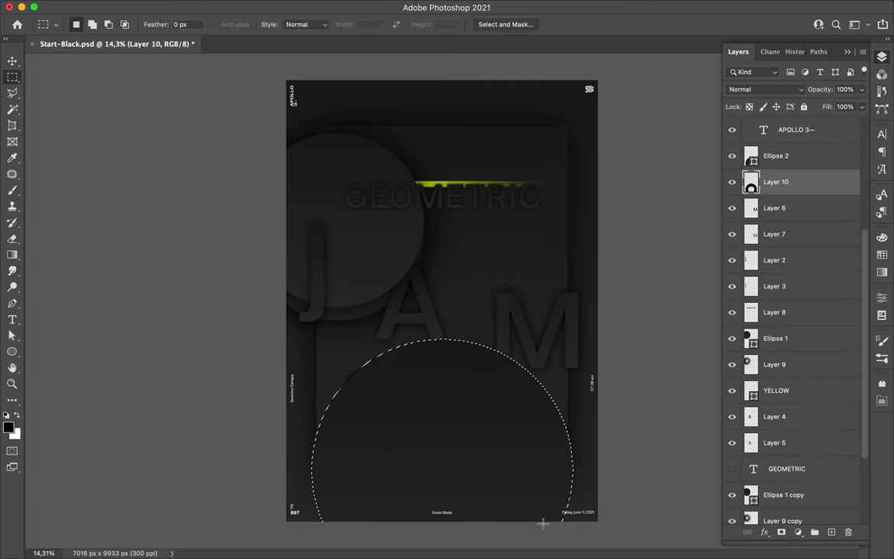
pyautogui.click(295, 7)
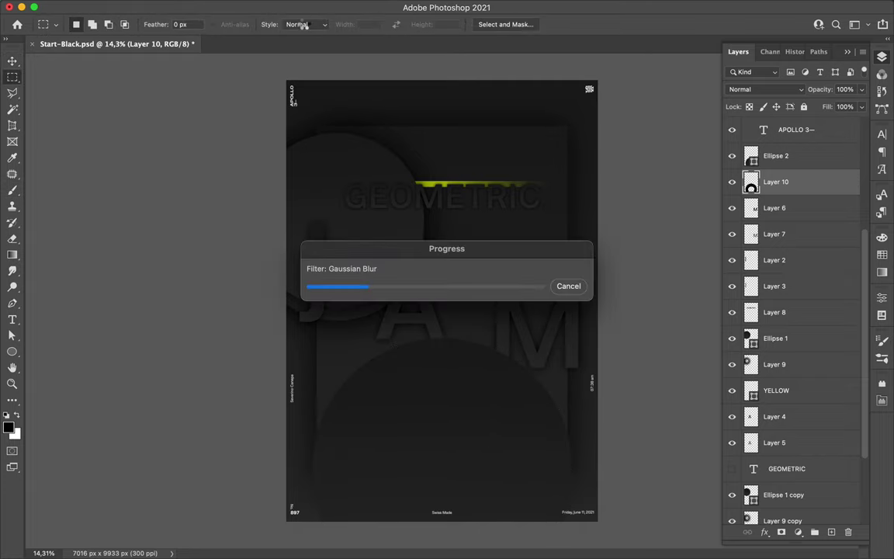
# Nudge the letter A slightly down and to the left.
pyautogui.press('v')
pyautogui.moveTo(437, 311); pyautogui.dragTo(410, 327)
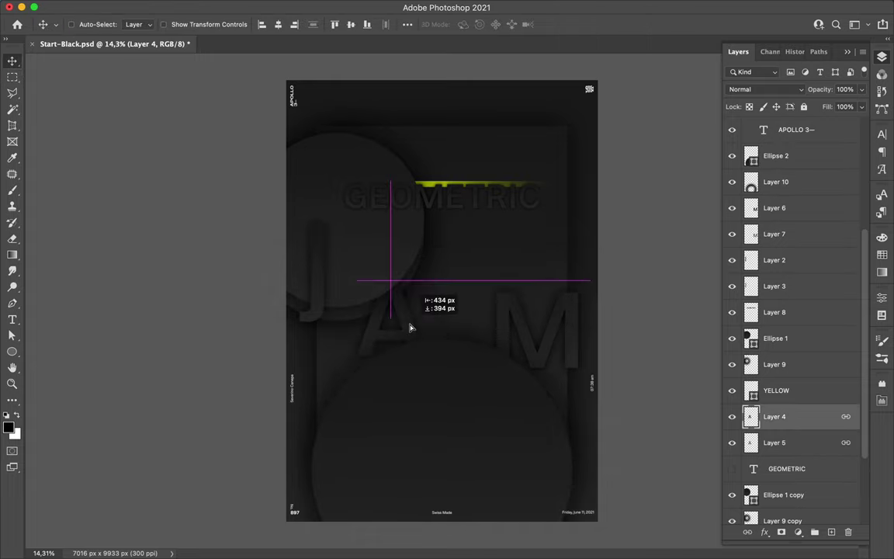
pyautogui.press('Escape')
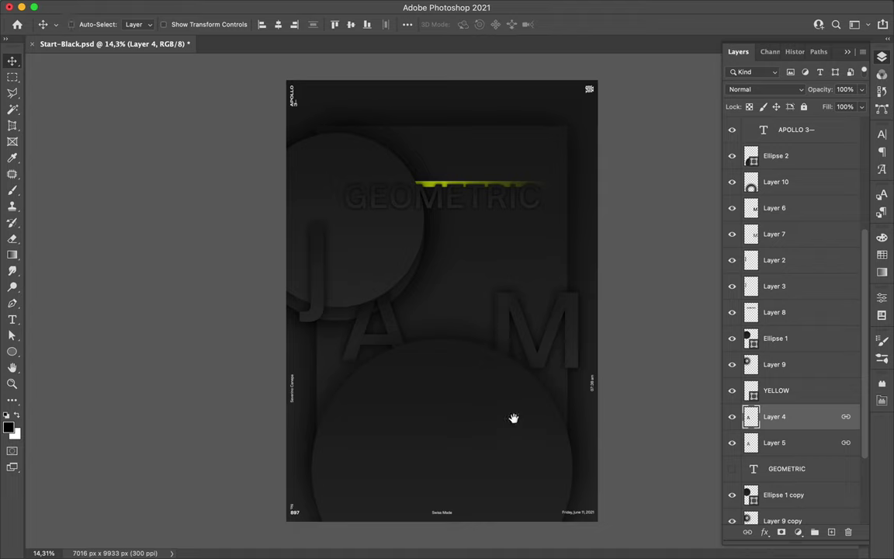
# Move Ellipse 2 and its Layer 10 shadow below Layer 1 in the stack.
pyautogui.scroll(-5, 792, 349)
pyautogui.scroll(10, 775, 342)
pyautogui.click(775, 343)
pyautogui.keyDown('shift'); pyautogui.click(776, 369); pyautogui.keyUp('shift')
pyautogui.moveTo(776, 369); pyautogui.dragTo(781, 471)
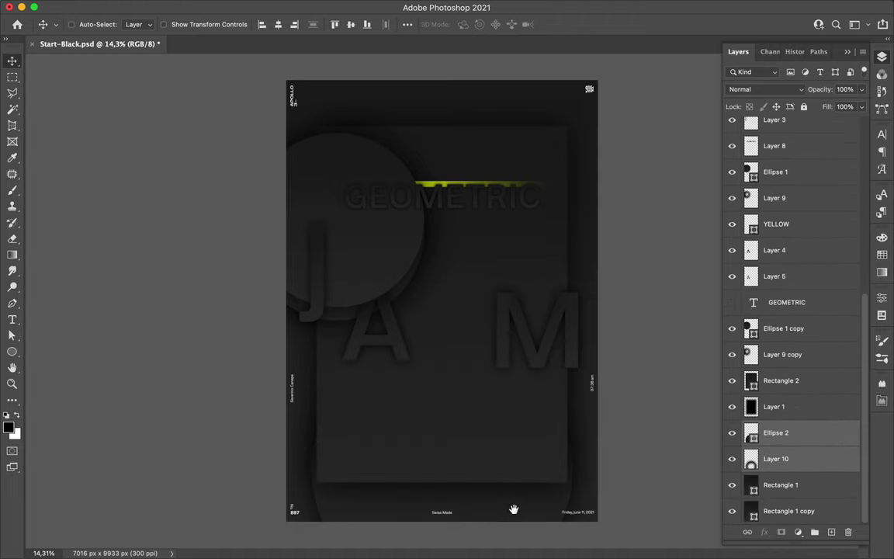
# Place an Ellipse 2 copy beneath its shadow layer and resize it.
pyautogui.hotkey('ctrl', 'z')
pyautogui.click(776, 380)
pyautogui.moveTo(776, 380); pyautogui.dragTo(776, 419)
pyautogui.hotkey('ctrl', 't')
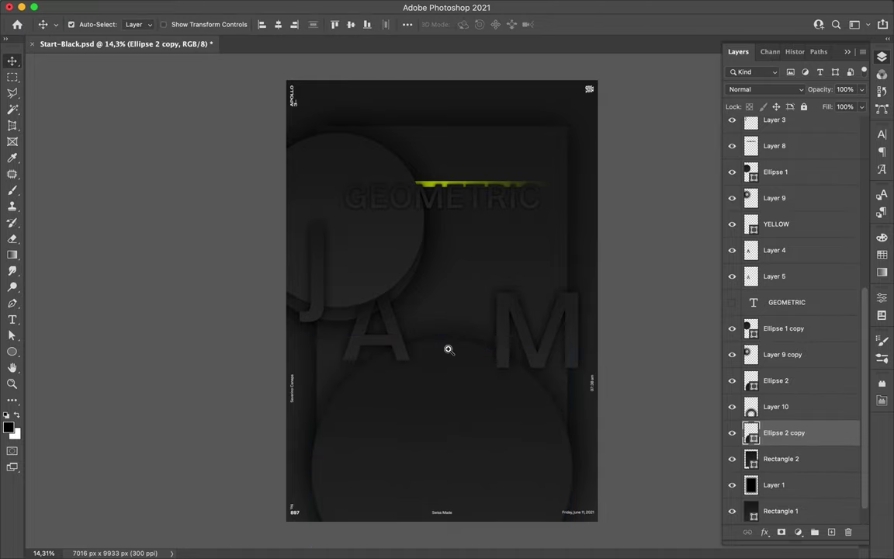
pyautogui.press('Return')
# Zoom out and select a group of layers including the top-left circle.
pyautogui.hotkey('ctrl', '-')
pyautogui.moveTo(499, 308)
pyautogui.mouseDown()
pyautogui.moveTo(343, 279)
pyautogui.moveTo(415, 249)
pyautogui.mouseUp()
pyautogui.click(413, 297)
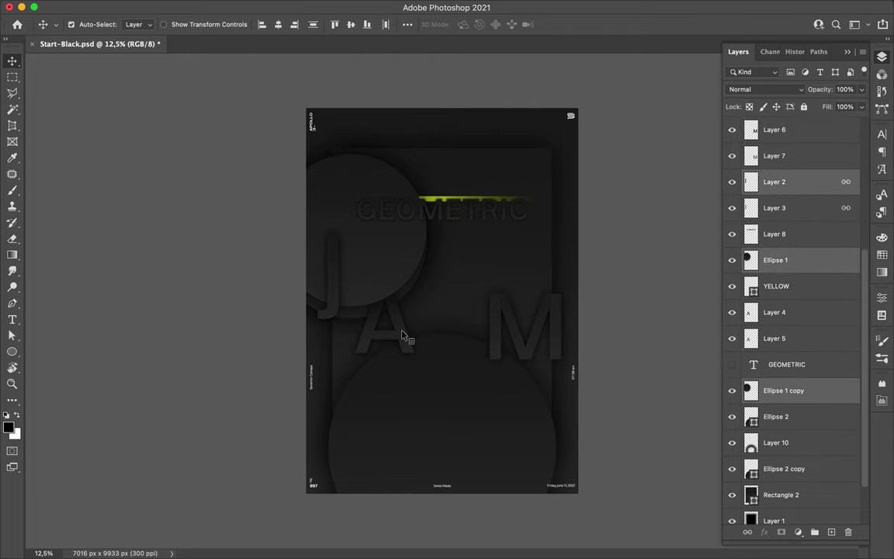
# Lower the circle, title and letters, then select the M with its shadow.
pyautogui.moveTo(544, 319); pyautogui.dragTo(545, 376)
pyautogui.keyDown('ctrl'); pyautogui.click(430, 208); pyautogui.keyUp('ctrl')
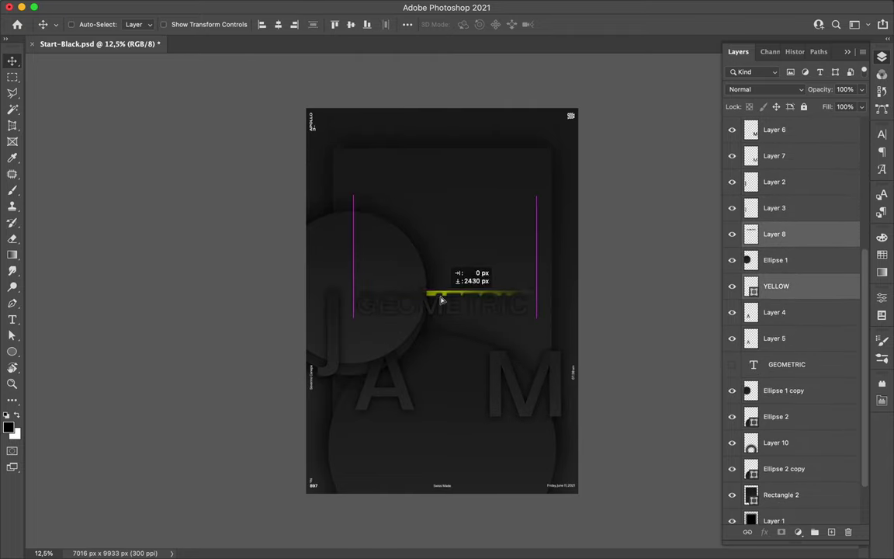
pyautogui.click(774, 129)
pyautogui.keyDown('shift'); pyautogui.click(774, 155); pyautogui.keyUp('shift')
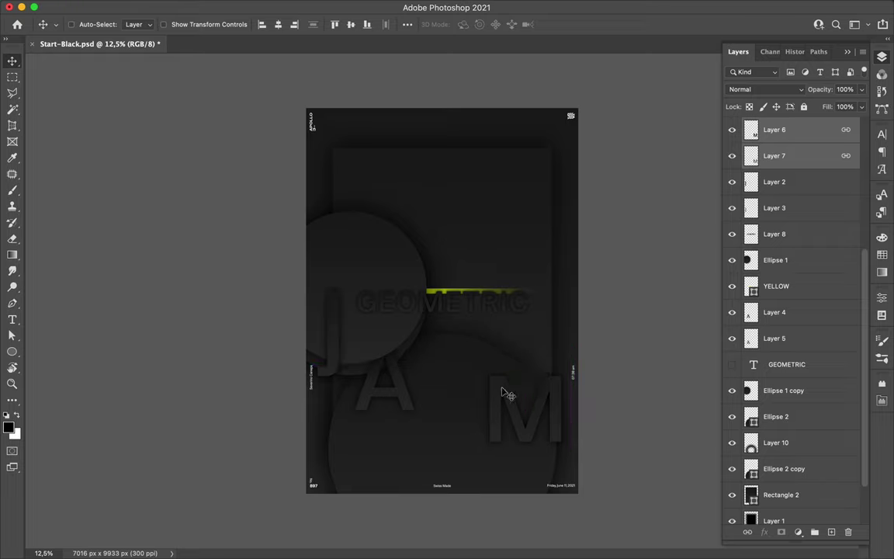
# Merge the bottom circle with its shadow and duplicate it twice, raising the copies.
pyautogui.click(776, 416)
pyautogui.keyDown('shift'); pyautogui.click(776, 443); pyautogui.keyUp('shift')
pyautogui.hotkey('ctrl', 'e')
pyautogui.hotkey('ctrl', 'j')
pyautogui.moveTo(776, 416); pyautogui.dragTo(751, 318)
pyautogui.hotkey('ctrl', 'j')
pyautogui.hotkey('ctrl', 'shift', ']')
# Position a shaded circle copy as another arc at the bottom.
pyautogui.keyDown('shift'); pyautogui.click(446, 441); pyautogui.keyUp('shift')
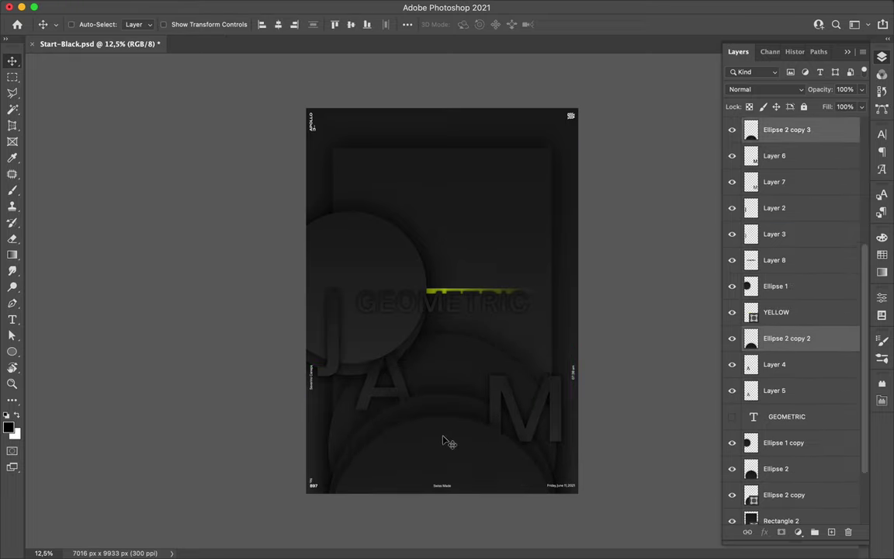
pyautogui.keyDown('ctrl'); pyautogui.click(369, 392); pyautogui.keyUp('ctrl')
pyautogui.keyDown('ctrl'); pyautogui.click(413, 365); pyautogui.keyUp('ctrl')
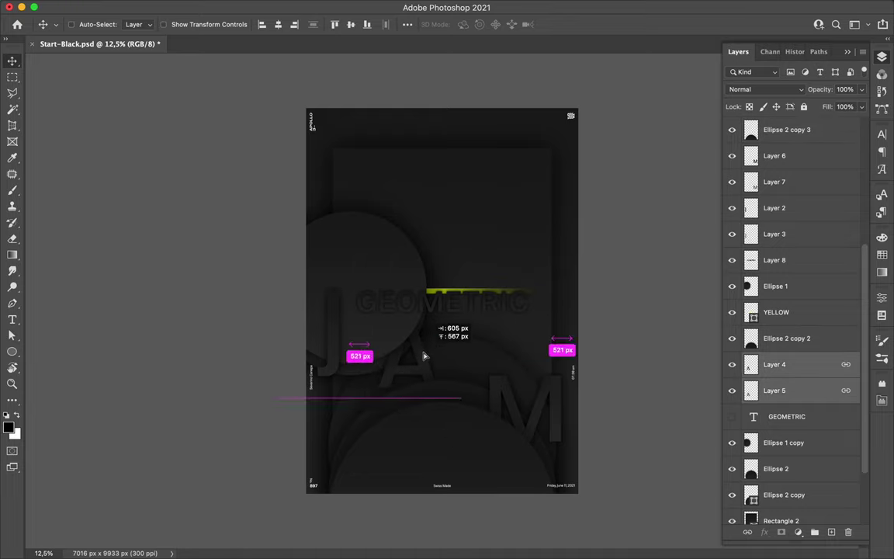
pyautogui.keyDown('ctrl'); pyautogui.click(335, 354); pyautogui.keyUp('ctrl')
pyautogui.keyDown('ctrl'); pyautogui.click(433, 365); pyautogui.keyUp('ctrl')
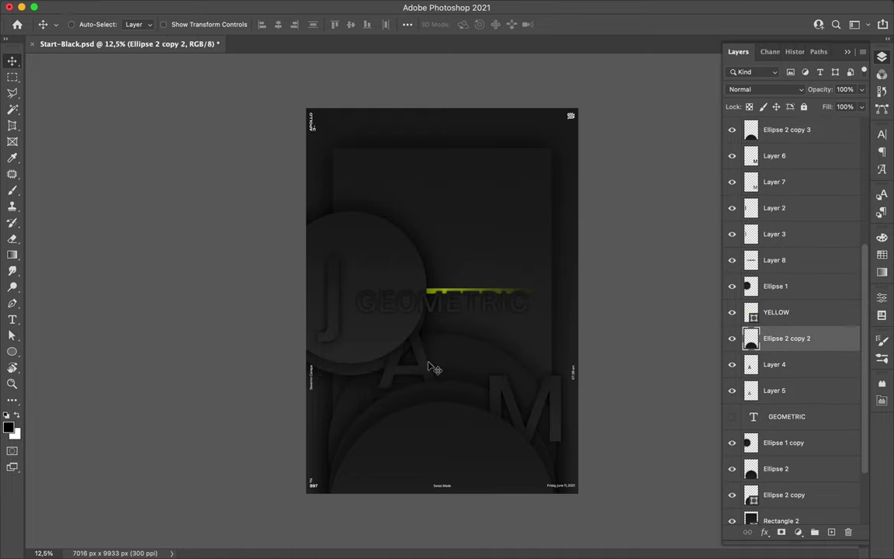
pyautogui.keyDown('ctrl'); pyautogui.click(459, 443); pyautogui.keyUp('ctrl')
pyautogui.moveTo(459, 443); pyautogui.dragTo(454, 486)
# Duplicate the inner panel with its shadow, and a yellow bar slightly higher.
pyautogui.keyDown('ctrl'); pyautogui.click(514, 451); pyautogui.keyUp('ctrl')
pyautogui.keyDown('ctrl'); pyautogui.click(449, 241); pyautogui.keyUp('ctrl')
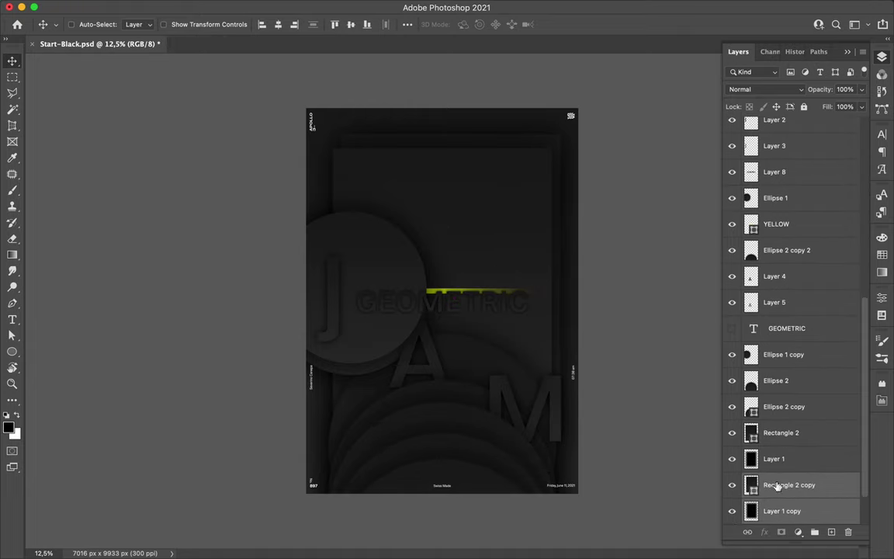
pyautogui.hotkey('ctrl', 'j')
pyautogui.click(464, 290)
pyautogui.moveTo(464, 291)
pyautogui.mouseDown()
pyautogui.moveTo(465, 246)
pyautogui.moveTo(478, 327)
pyautogui.moveTo(397, 260)
pyautogui.mouseUp()
# Add yellow bar copies, one rotated vertical, placed in the lower-left area.
pyautogui.rightClick(764, 440)
pyautogui.hotkey('ctrl', 't')
pyautogui.press('Return')
pyautogui.moveTo(410, 329)
pyautogui.mouseDown()
pyautogui.moveTo(512, 371)
pyautogui.moveTo(470, 396)
pyautogui.mouseUp()
pyautogui.moveTo(787, 440); pyautogui.dragTo(787, 264)
pyautogui.moveTo(472, 396); pyautogui.dragTo(426, 423)
pyautogui.hotkey('ctrl', ']')
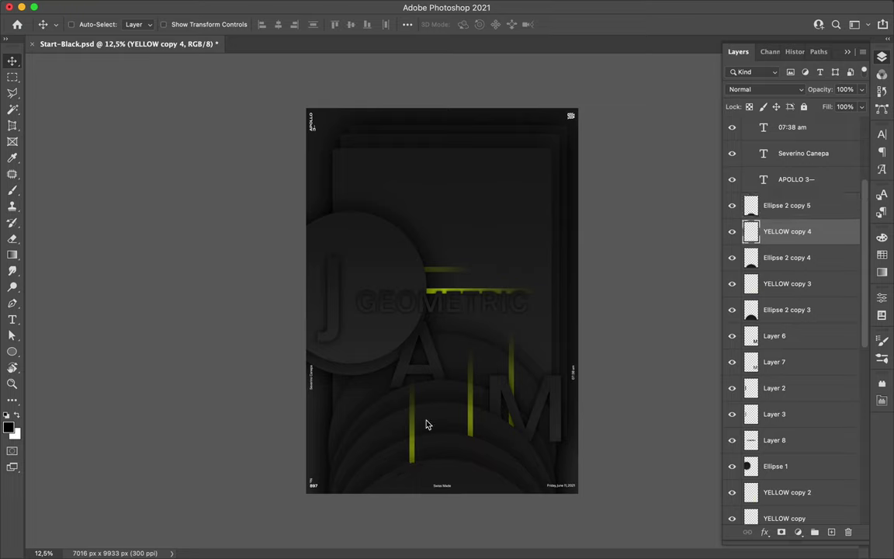
# Draw a small Ellipse 3 circle near the title.
pyautogui.press('u')
pyautogui.moveTo(390, 257); pyautogui.dragTo(433, 300)
pyautogui.press('v')
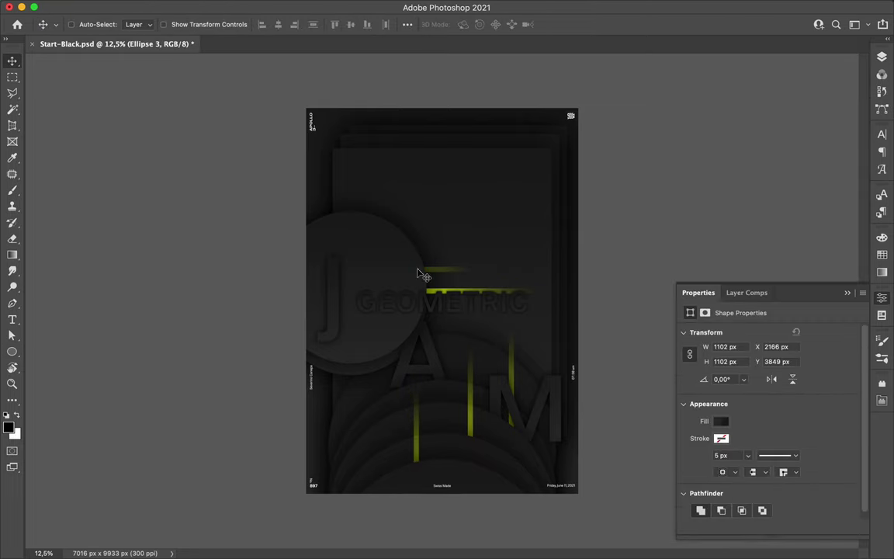
# Give the small circle a black Gaussian-blurred shadow layer placed beneath it.
pyautogui.click(882, 57)
pyautogui.click(768, 439)
pyautogui.press('b')
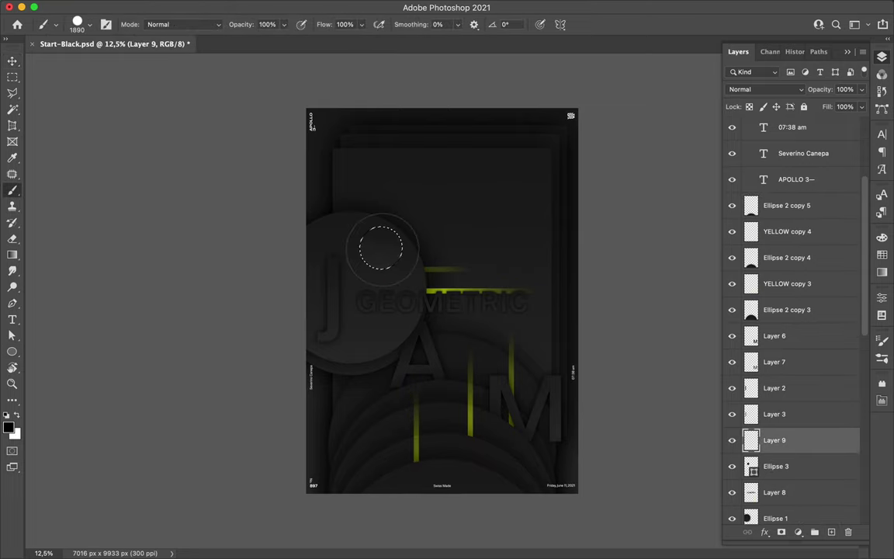
pyautogui.hotkey('alt', 'BackSpace')
pyautogui.hotkey('ctrl', 'd')
pyautogui.hotkey('ctrl', 'alt', 'f')
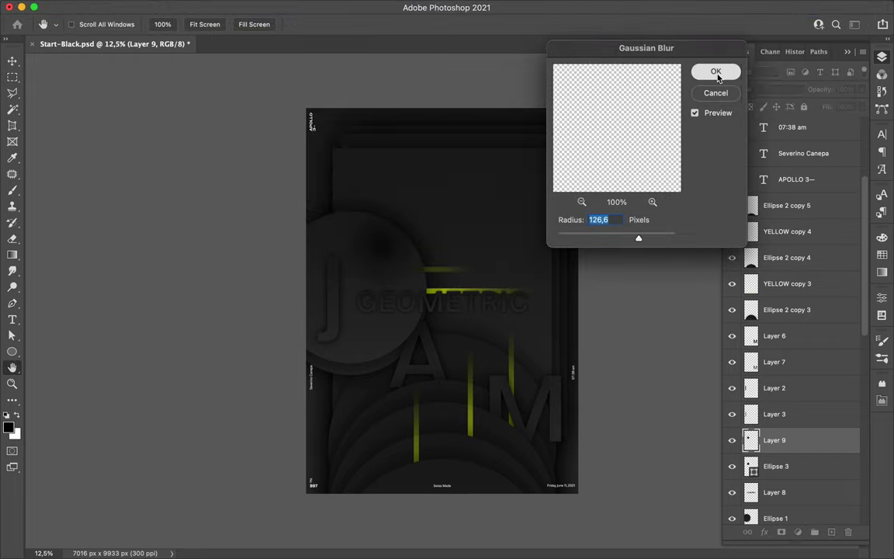
pyautogui.click(716, 72)
pyautogui.hotkey('ctrl', '[')
pyautogui.click(789, 443)
# Scatter copies of the small shaded ball onto the lower poster, reordering each among the layers.
pyautogui.press('v')
pyautogui.moveTo(372, 292)
pyautogui.mouseDown()
pyautogui.moveTo(408, 409)
pyautogui.moveTo(360, 419)
pyautogui.mouseUp()
pyautogui.moveTo(784, 464)
pyautogui.mouseDown()
pyautogui.moveTo(780, 470)
pyautogui.moveTo(790, 419)
pyautogui.mouseUp()
pyautogui.moveTo(324, 364); pyautogui.dragTo(349, 399)
pyautogui.moveTo(782, 125); pyautogui.dragTo(787, 285)
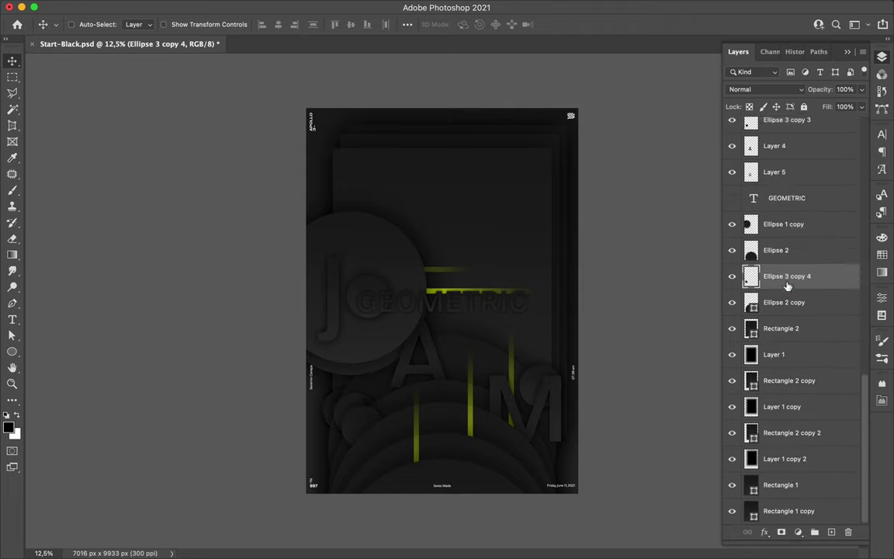
pyautogui.moveTo(359, 415); pyautogui.dragTo(355, 419)
pyautogui.moveTo(787, 303); pyautogui.dragTo(781, 145)
pyautogui.moveTo(356, 418); pyautogui.dragTo(384, 458)
pyautogui.moveTo(783, 283); pyautogui.dragTo(784, 239)
pyautogui.moveTo(379, 463); pyautogui.dragTo(386, 349)
# Add more ball copies across the bottom, moving them below Ellipse 1 and Layer 3.
pyautogui.moveTo(783, 239); pyautogui.dragTo(787, 452)
pyautogui.moveTo(370, 433); pyautogui.dragTo(448, 414)
pyautogui.moveTo(784, 155); pyautogui.dragTo(828, 273)
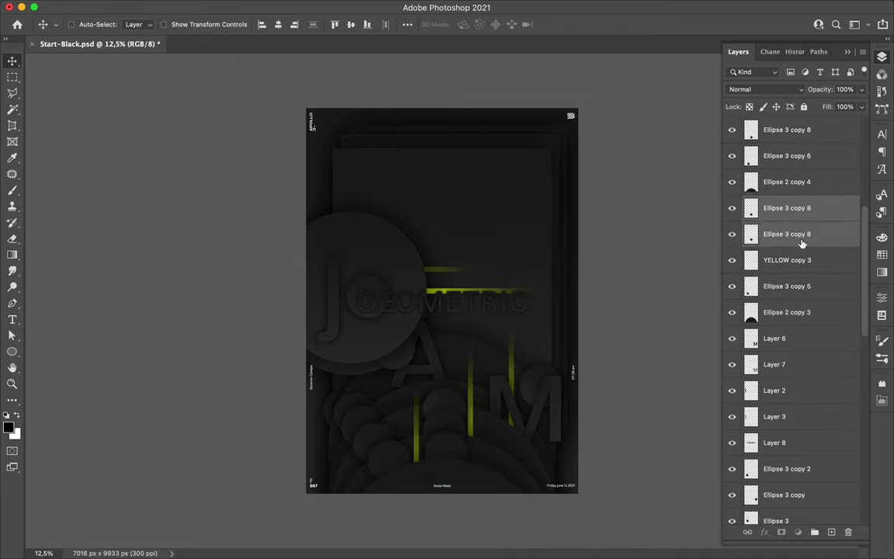
pyautogui.moveTo(457, 450); pyautogui.dragTo(516, 441)
pyautogui.moveTo(446, 385); pyautogui.dragTo(524, 415)
pyautogui.moveTo(784, 234); pyautogui.dragTo(805, 508)
pyautogui.scroll(-5, 805, 509)
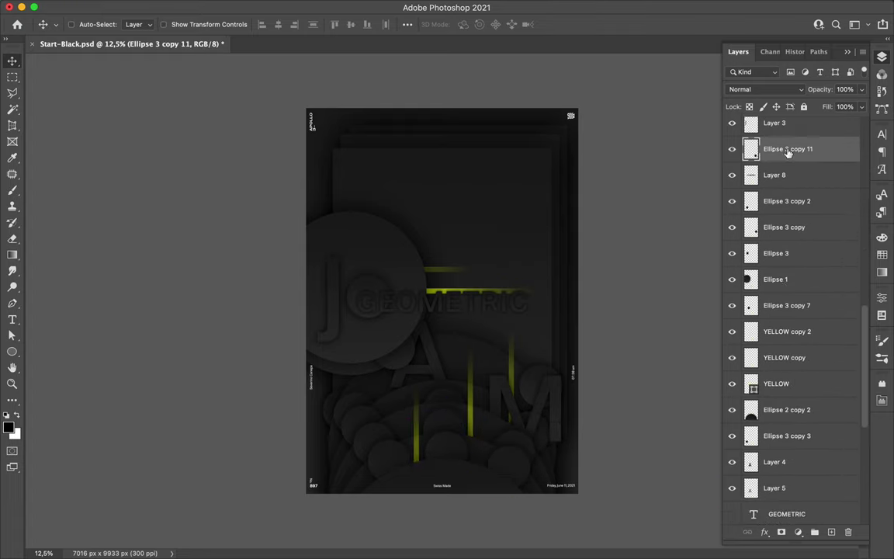
pyautogui.moveTo(776, 148); pyautogui.dragTo(783, 291)
pyautogui.moveTo(484, 350); pyautogui.dragTo(531, 399)
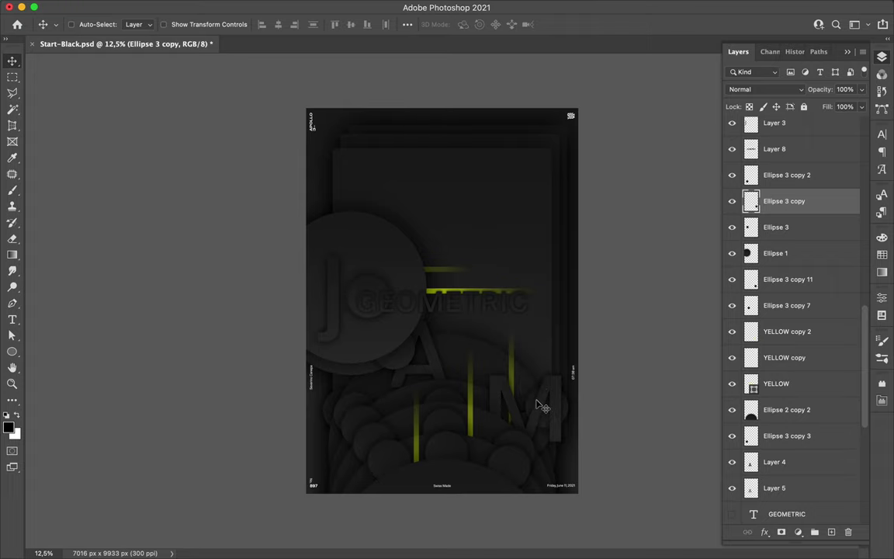
# Draw a yellow Ellipse 4 ball, copy it to the lower left, and adjust its stacking.
pyautogui.press('u')
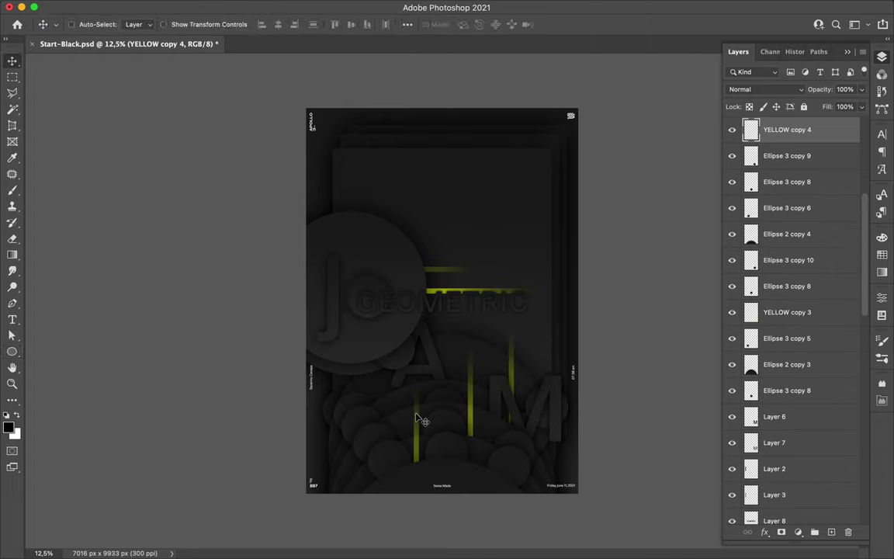
pyautogui.click(138, 24)
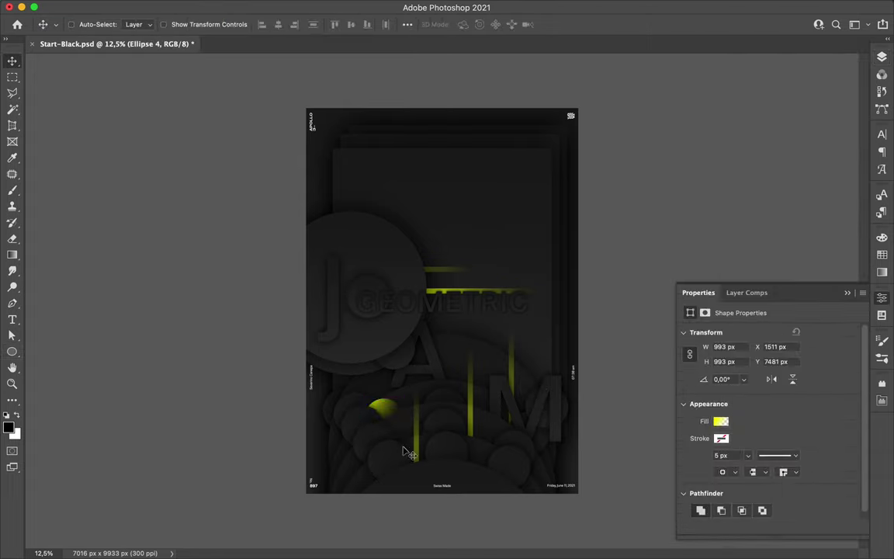
pyautogui.moveTo(372, 450)
pyautogui.mouseDown()
pyautogui.moveTo(363, 469)
pyautogui.moveTo(491, 446)
pyautogui.moveTo(543, 475)
pyautogui.moveTo(377, 299)
pyautogui.mouseUp()
pyautogui.hotkey('ctrl', ']')
pyautogui.hotkey('ctrl', ']')
pyautogui.hotkey('ctrl', ']')
pyautogui.hotkey('ctrl', ']')
pyautogui.hotkey('ctrl', ']')
pyautogui.hotkey('ctrl', ']')
pyautogui.hotkey('ctrl', ']')
pyautogui.hotkey('ctrl', ']')
pyautogui.hotkey('ctrl', ']')
pyautogui.hotkey('ctrl', '[')
pyautogui.hotkey('ctrl', '[')
pyautogui.hotkey('ctrl', '[')
pyautogui.hotkey('ctrl', '[')
pyautogui.hotkey('ctrl', '[')
pyautogui.hotkey('ctrl', '[')
pyautogui.hotkey('ctrl', '[')
pyautogui.hotkey('ctrl', '[')
pyautogui.hotkey('ctrl', '[')
pyautogui.hotkey('ctrl', '[')
pyautogui.hotkey('ctrl', '[')
pyautogui.hotkey('ctrl', '[')
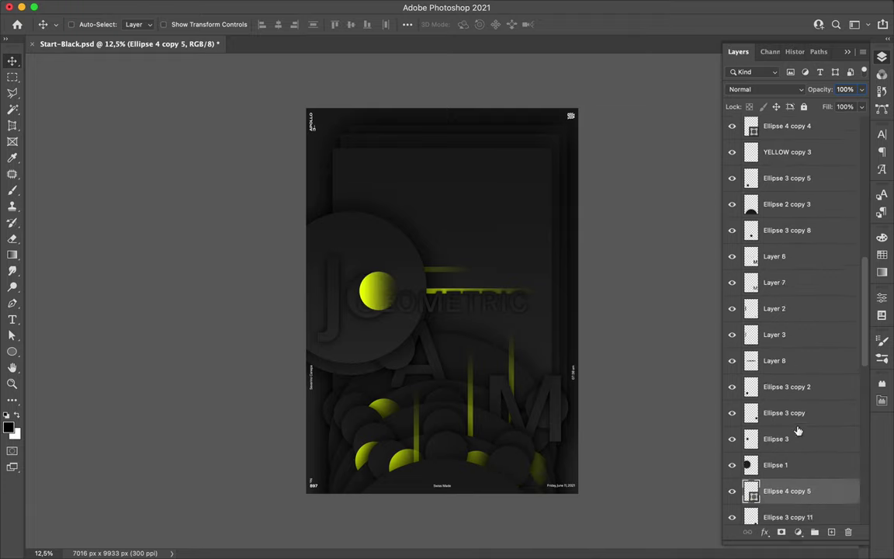
pyautogui.hotkey('ctrl', '[')
pyautogui.hotkey('ctrl', '[')
pyautogui.hotkey('ctrl', '[')
pyautogui.hotkey('ctrl', ']')
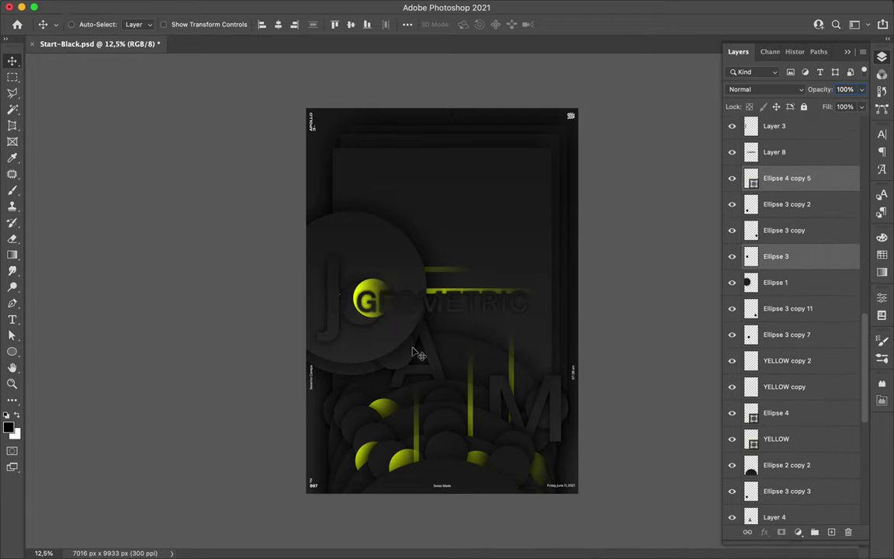